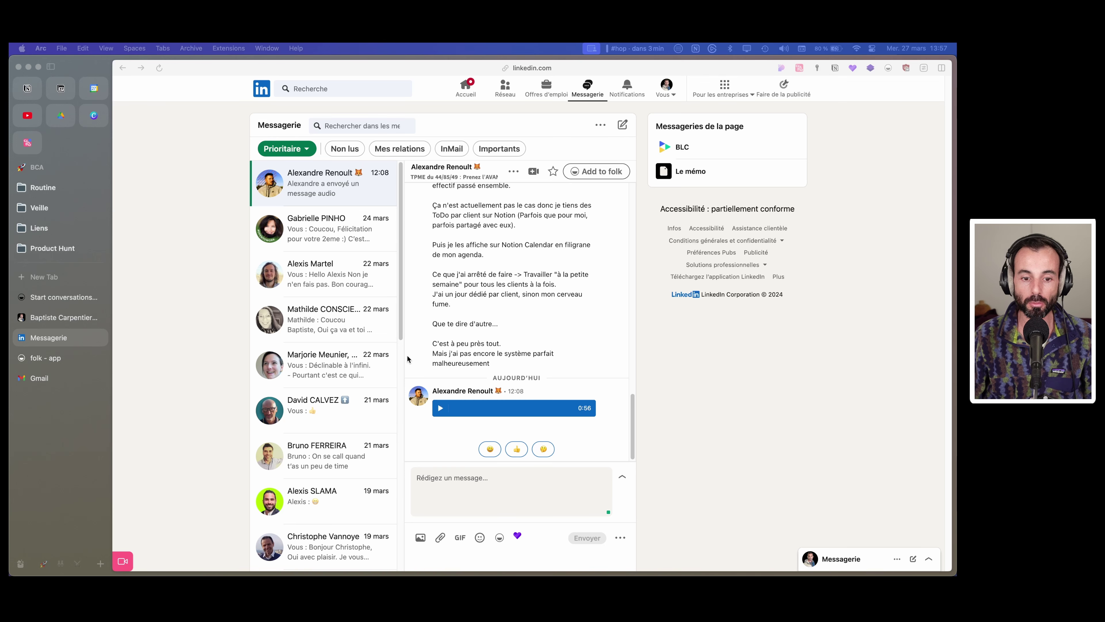
Insert the folk template "1er - Landing stack" into the LinkedIn reply and read through the inserted draft
click(448, 478)
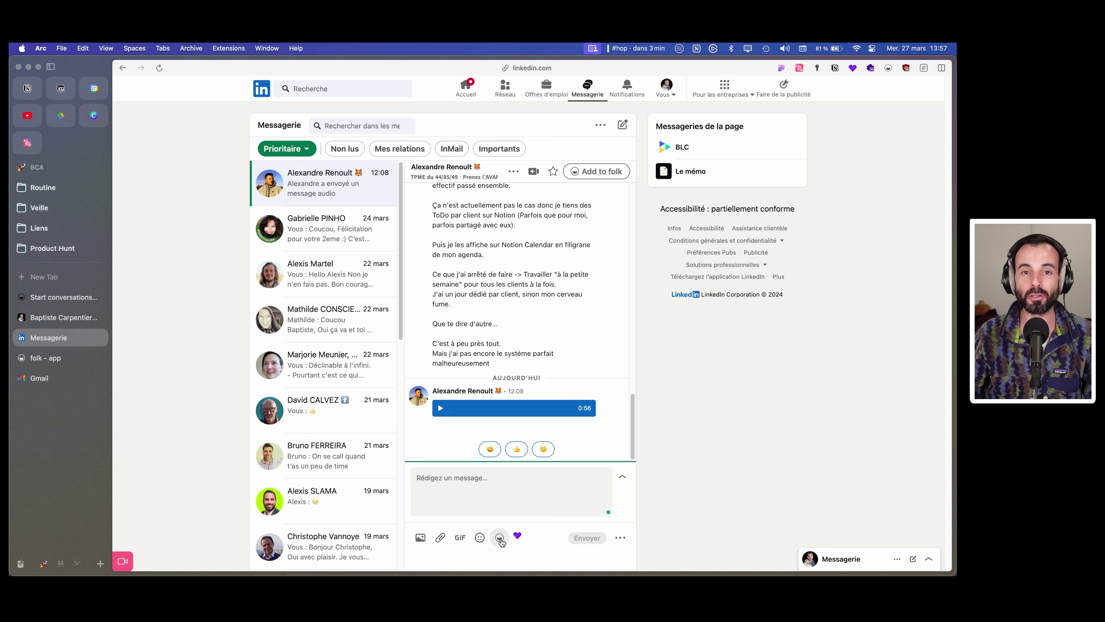
click(500, 539)
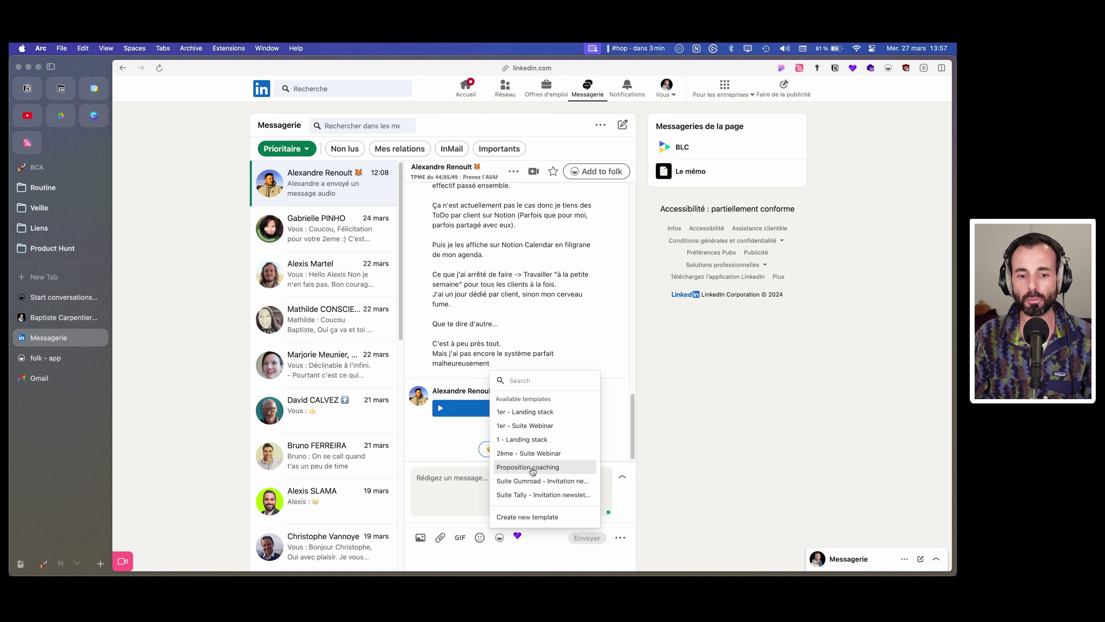
click(521, 416)
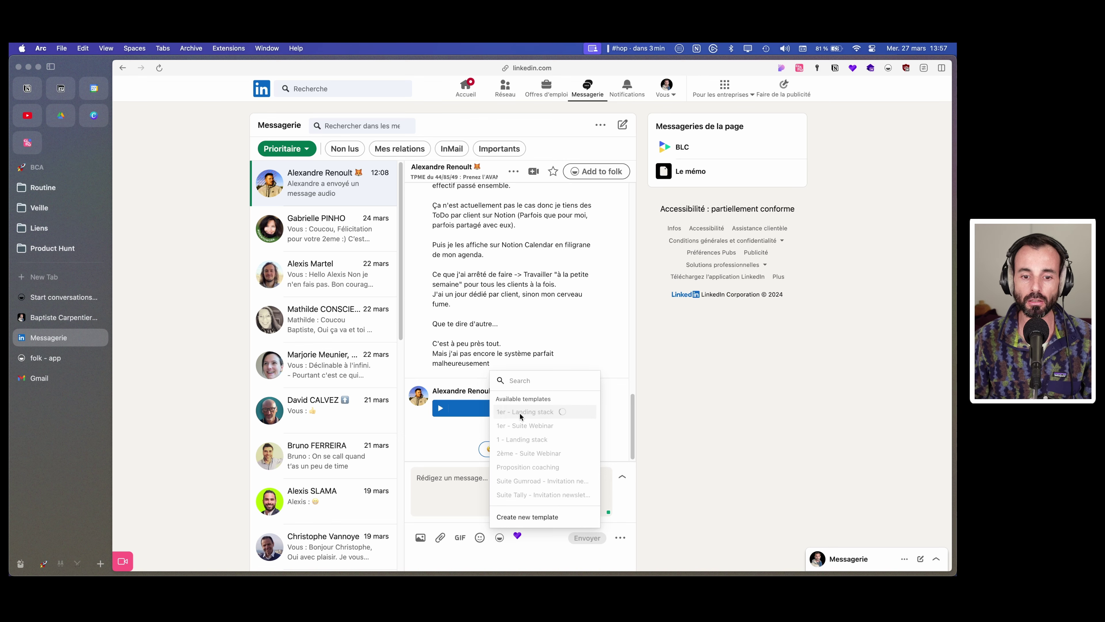
scroll(458, 440, down, 3)
scroll(458, 440, up, 3)
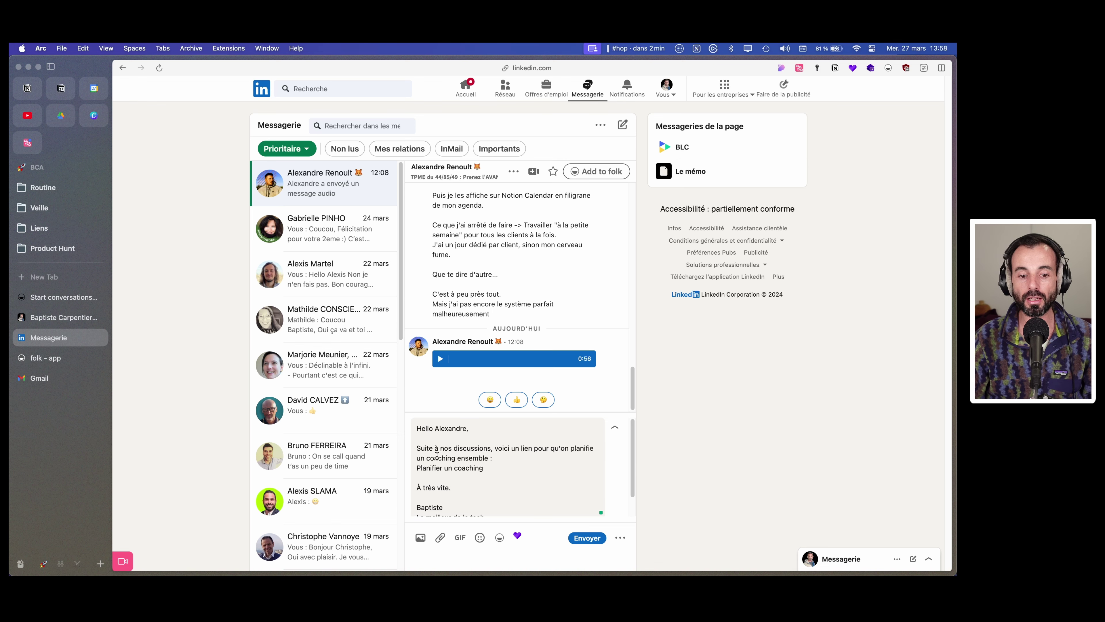
scroll(436, 456, down, 2)
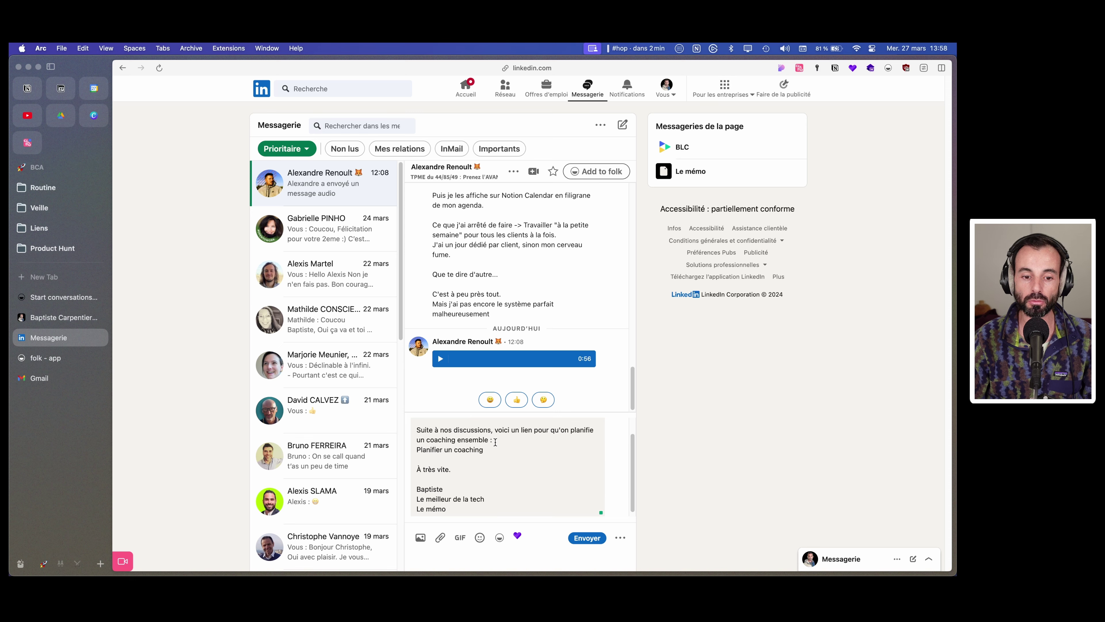
scroll(495, 442, down, 1)
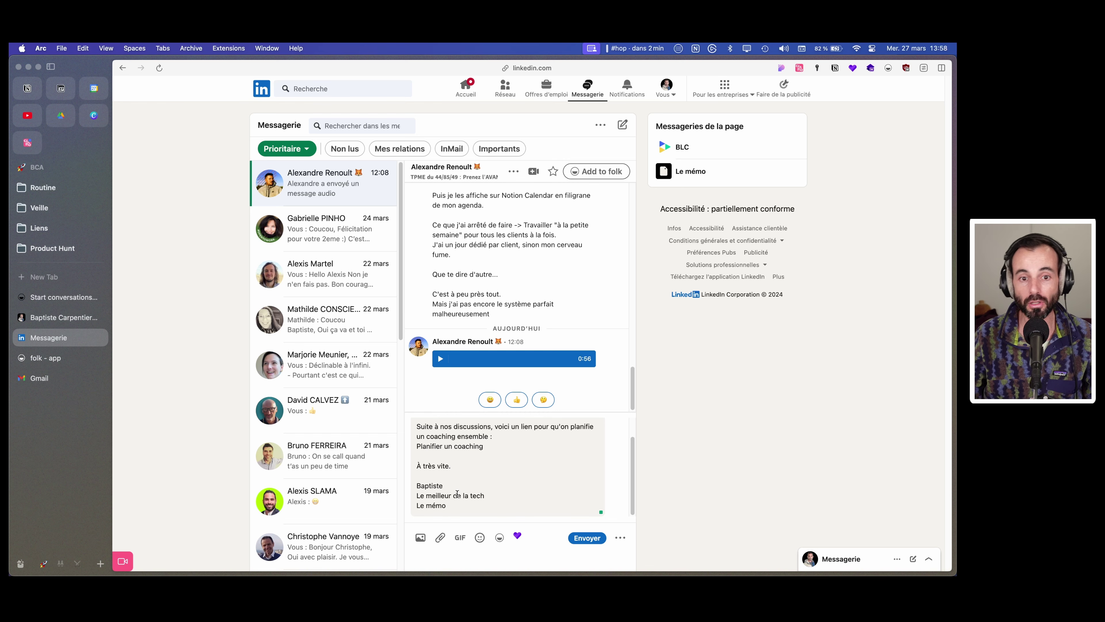
Open the folk website in a new tab and enter the logged-in CRM workspace
key(super+t)
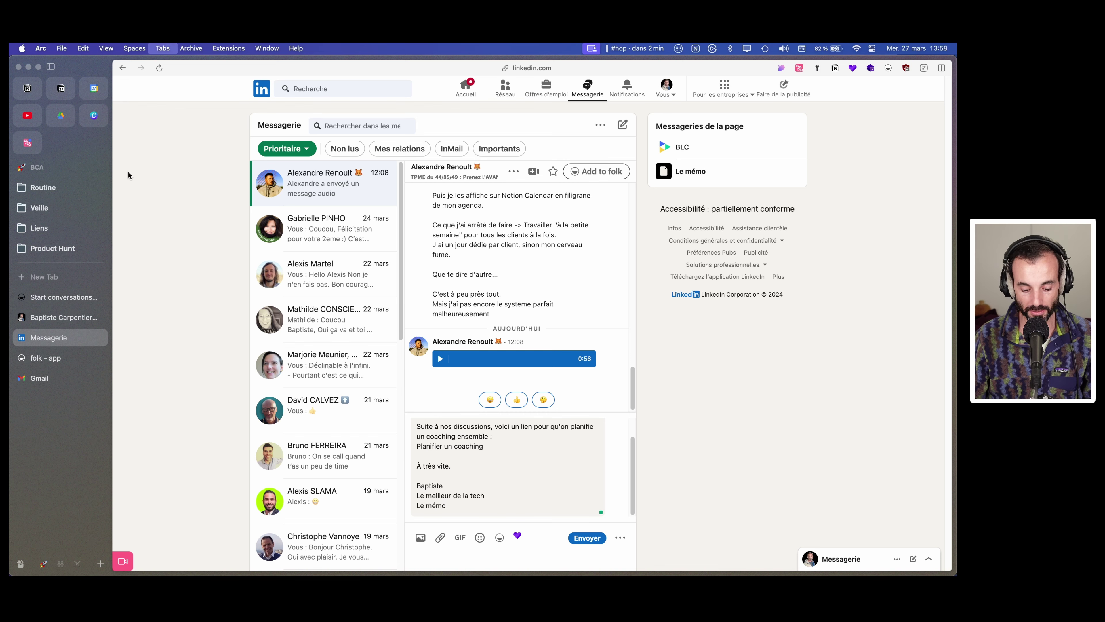
text(folk)
key(Return)
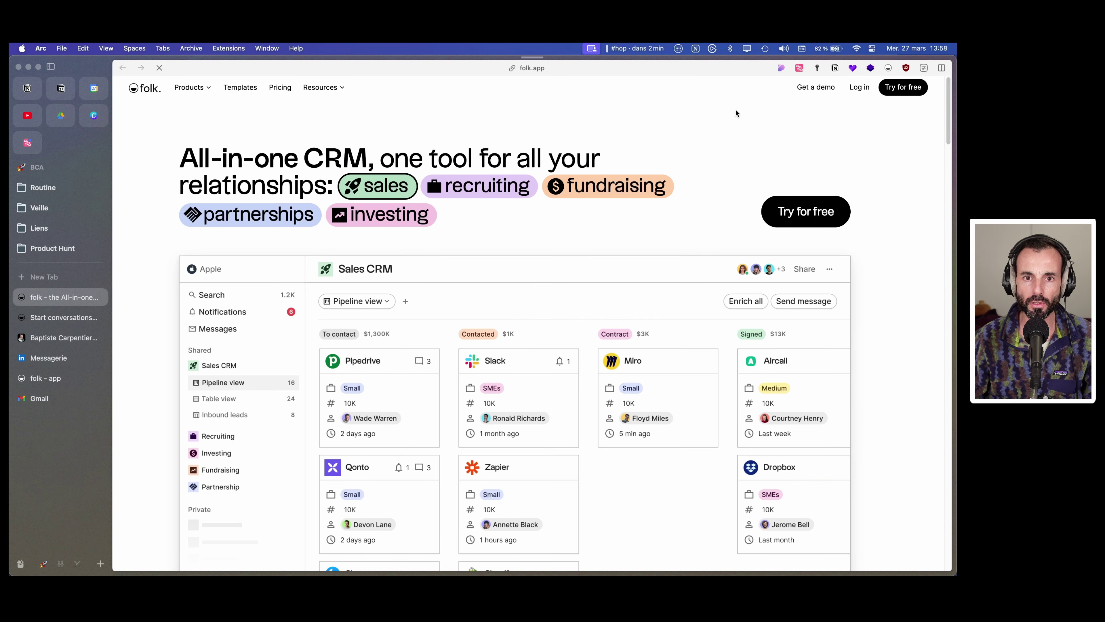
click(860, 88)
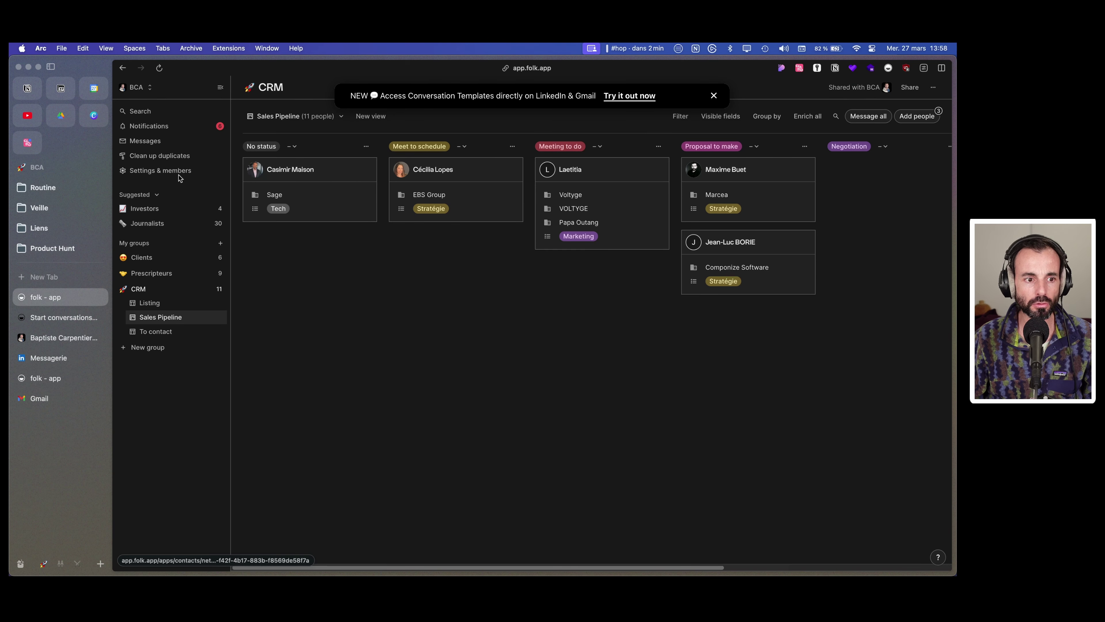
Dismiss the announcement banner and show the saved message templates in folk
click(179, 158)
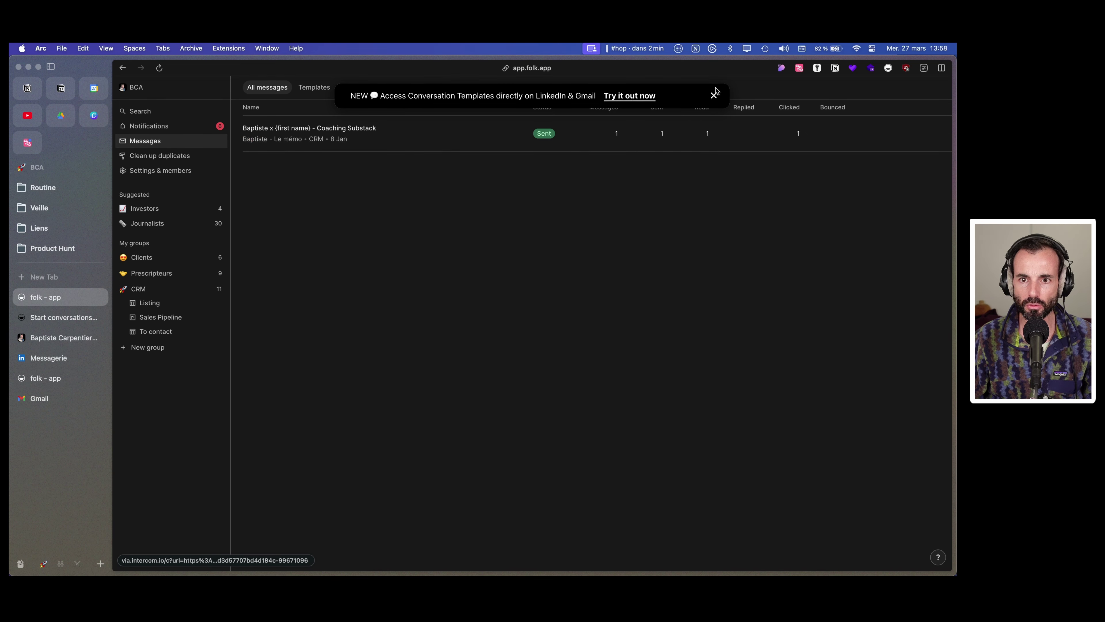
click(714, 96)
click(315, 90)
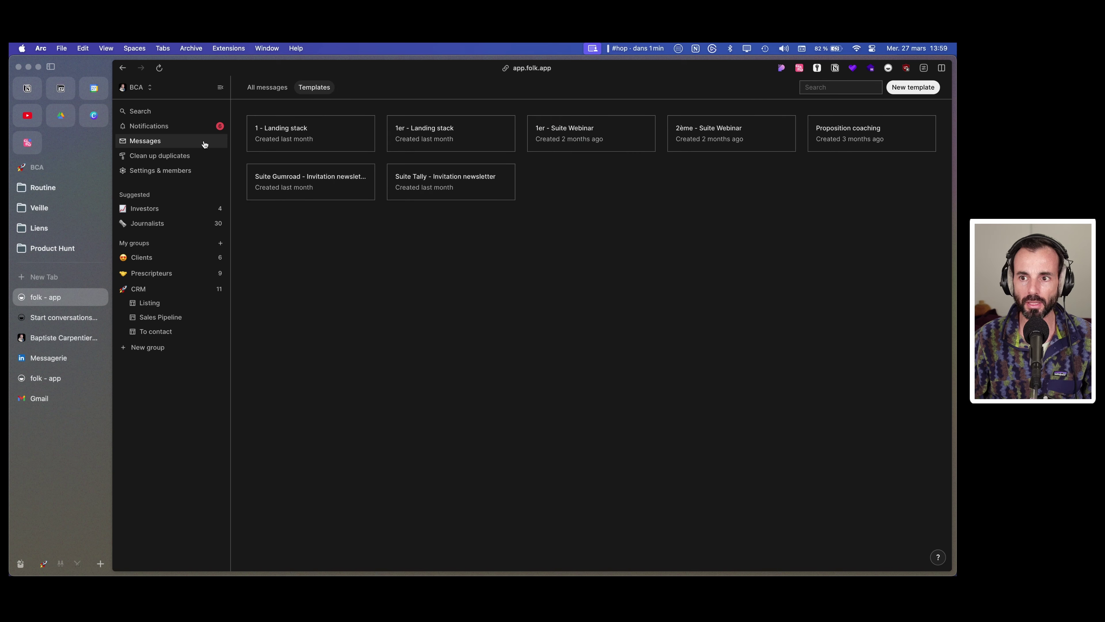
Start a new folk template and view the groups it can be created in, keeping CRM
click(895, 89)
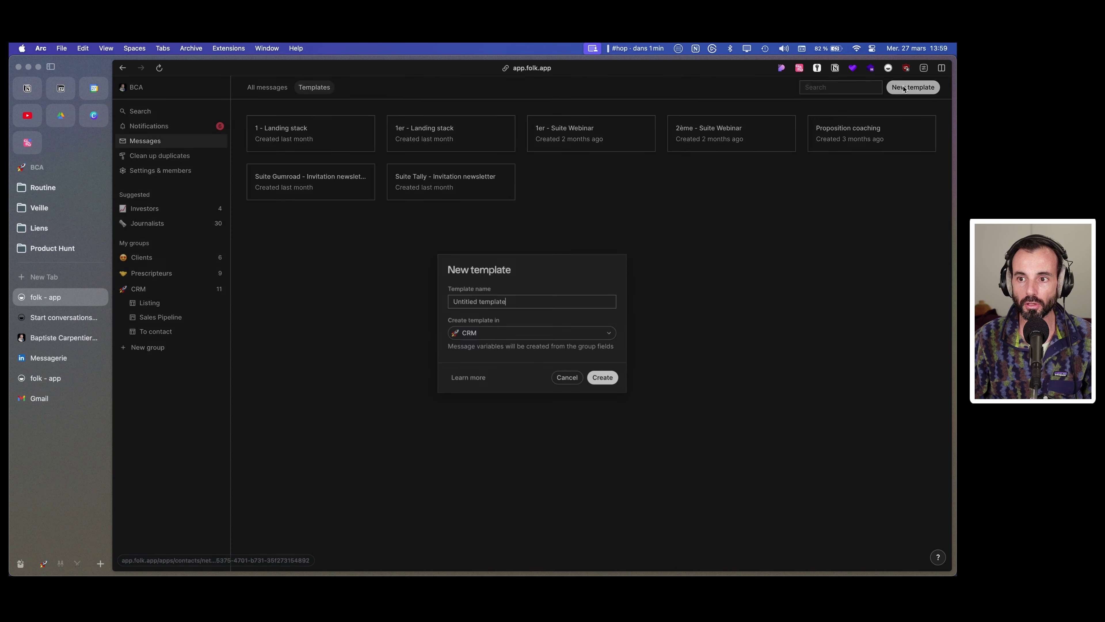
click(553, 334)
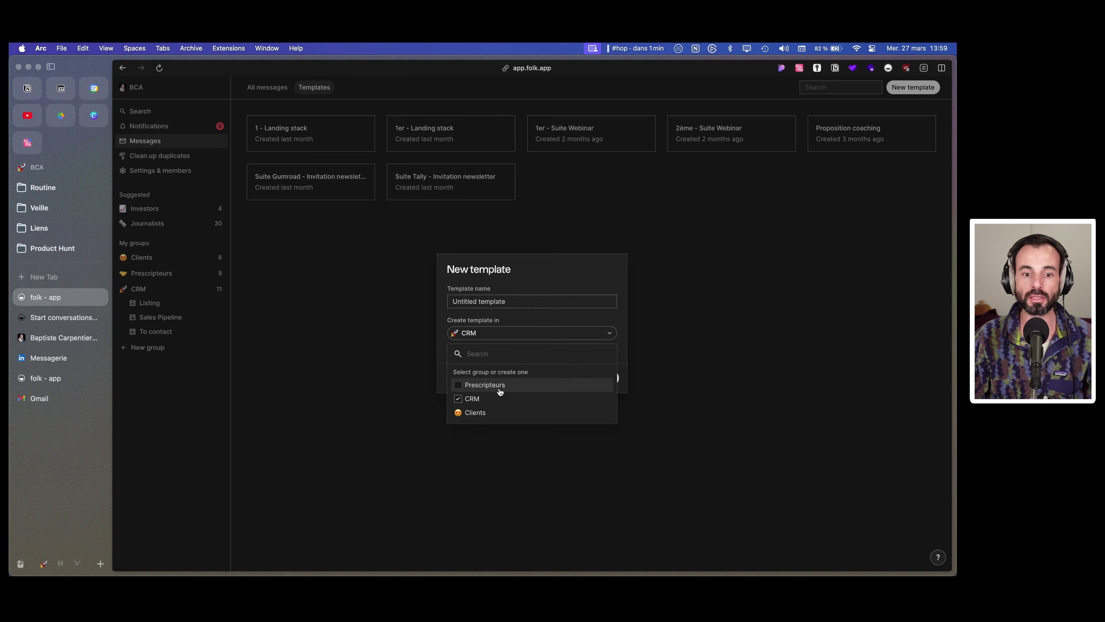
click(580, 286)
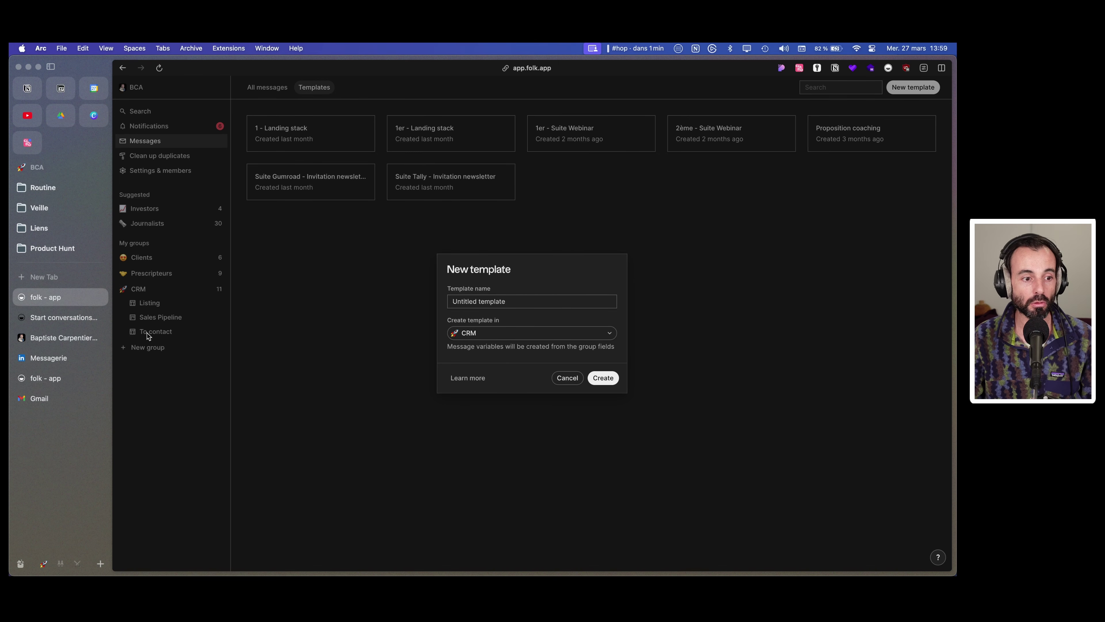
Return to the LinkedIn conversation and clear the whole drafted message
click(48, 357)
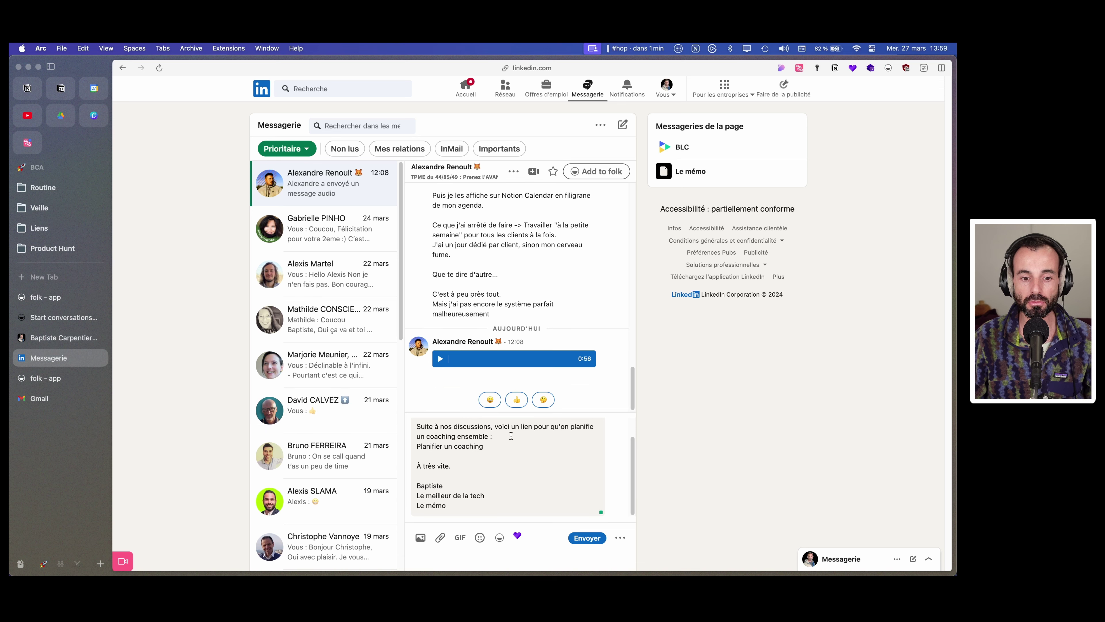
key(super+a)
key(BackSpace)
Open the new template form from the folk template list in the LinkedIn composer, and cancel it
click(499, 537)
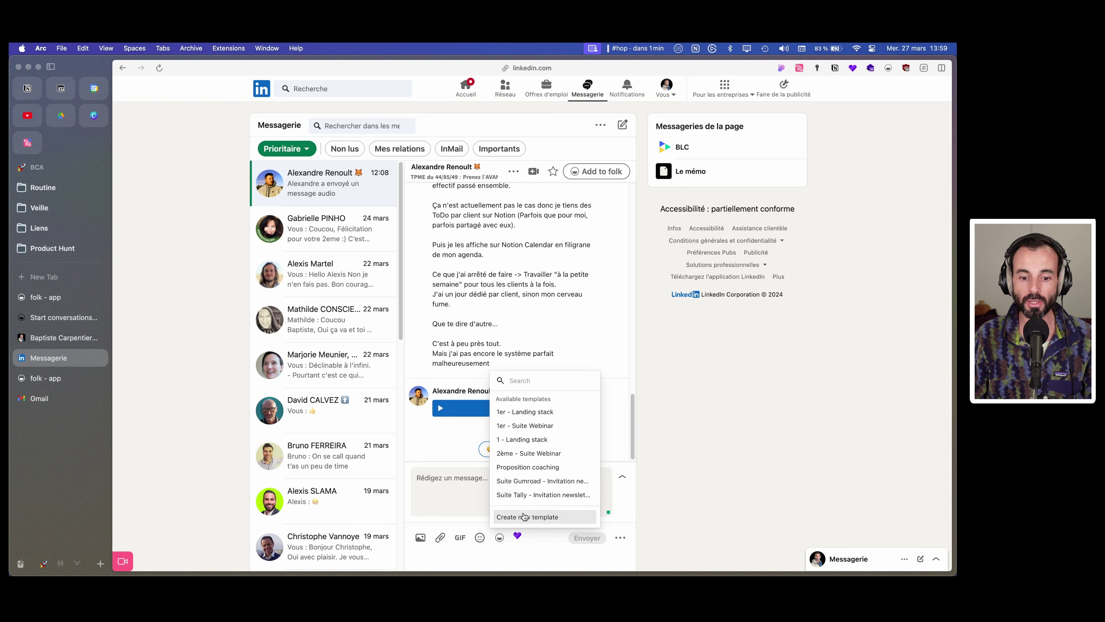
click(522, 517)
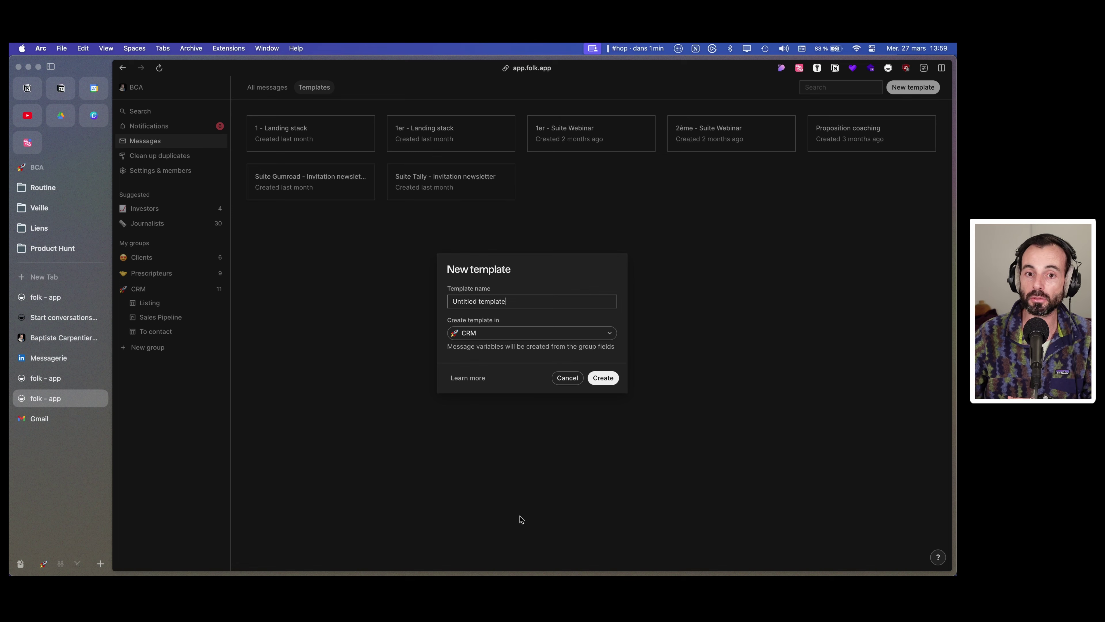
click(567, 378)
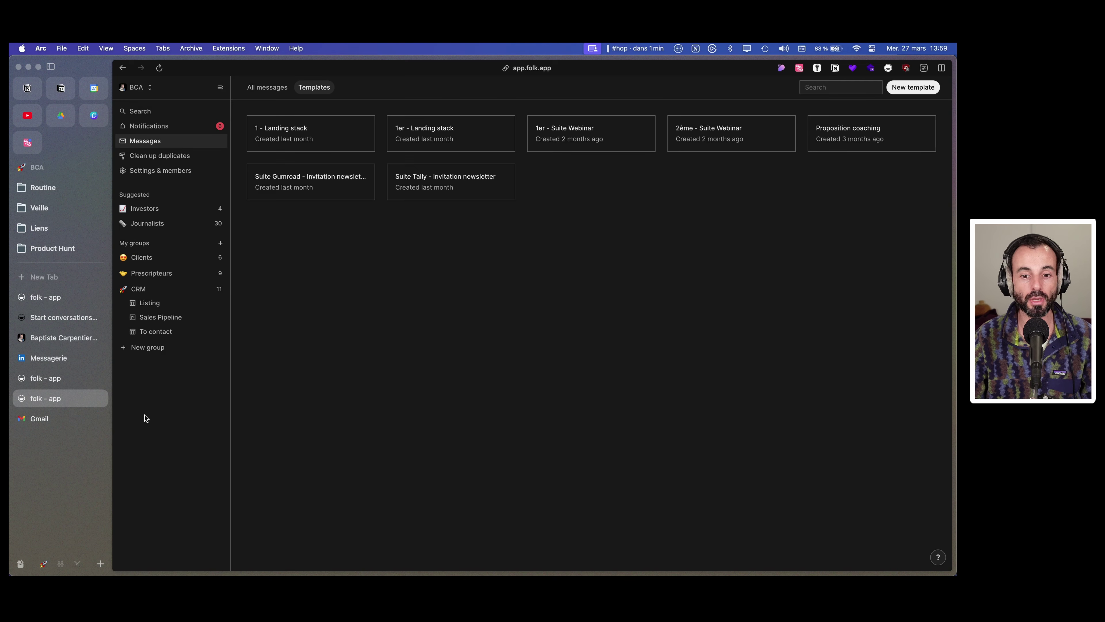
Reply to the RDV email in Gmail with the folk template "Proposition coaching", and discard the draft
click(74, 420)
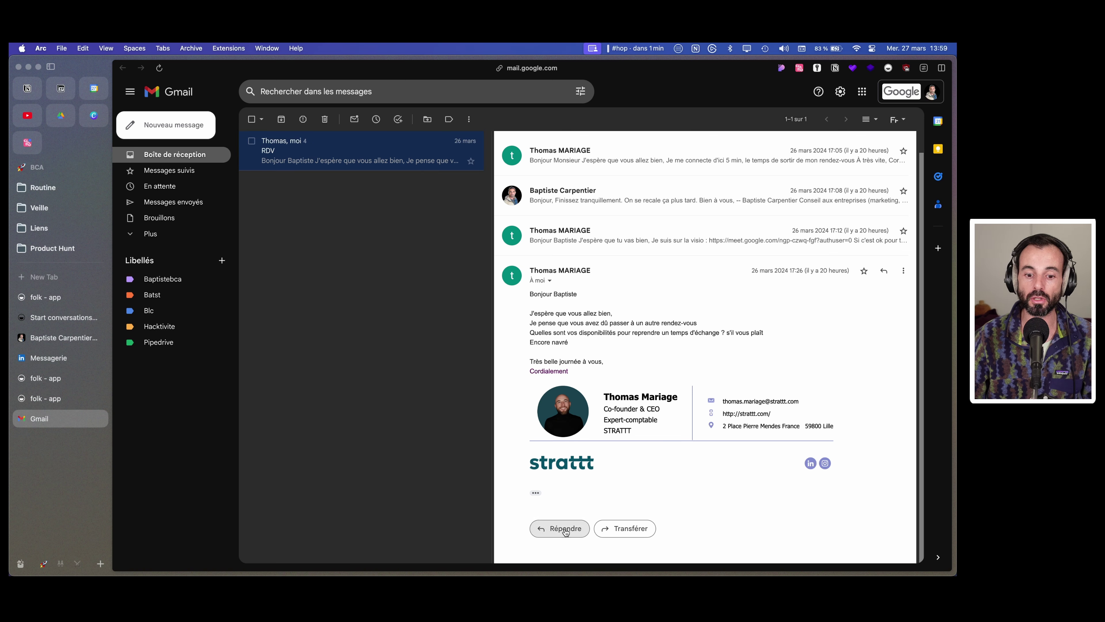
click(557, 525)
click(764, 540)
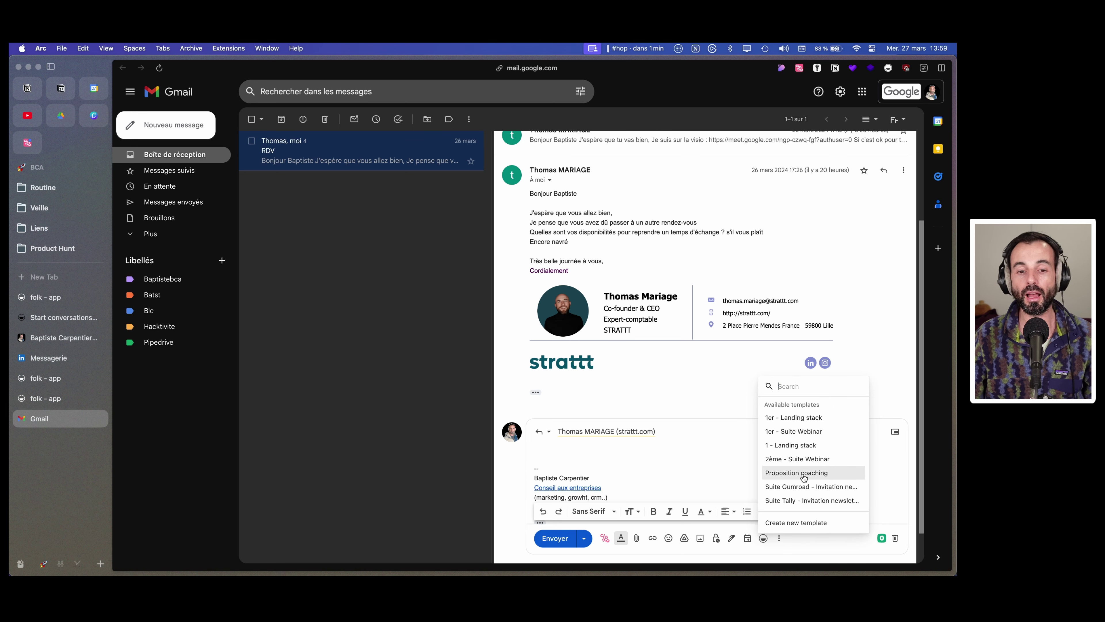
click(793, 472)
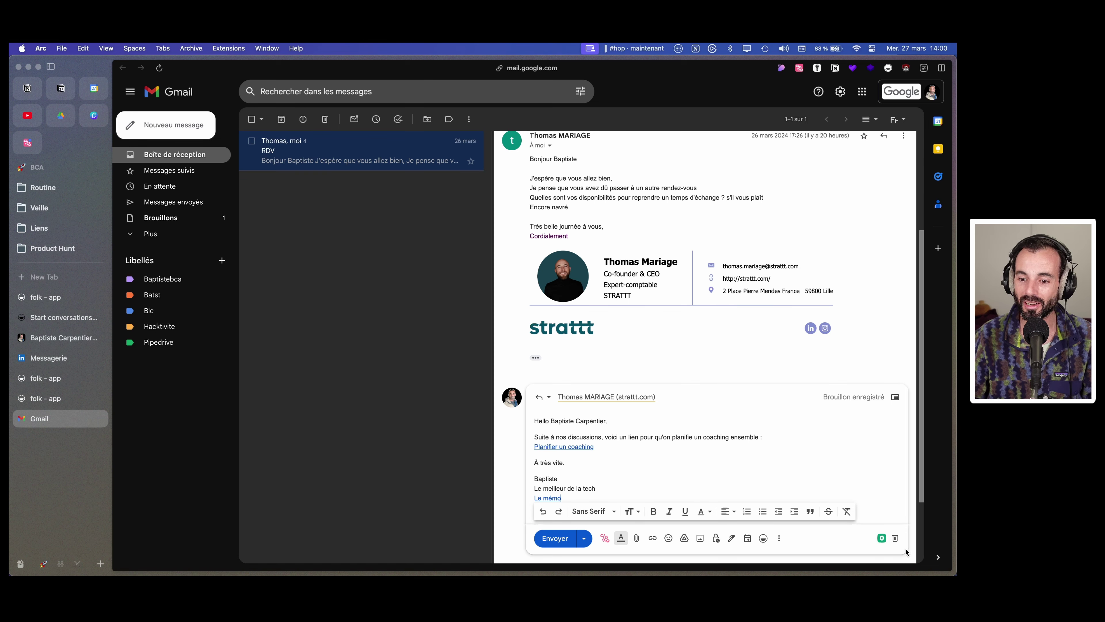
click(895, 539)
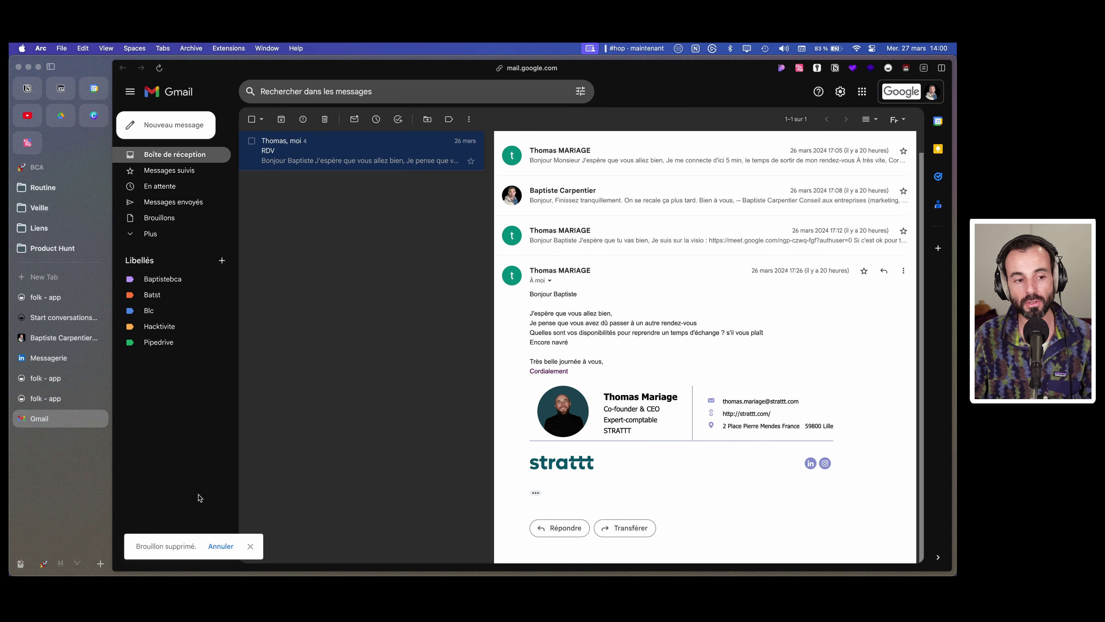
Return to LinkedIn messaging and insert the folk template "Proposition coaching" into the reply
click(60, 318)
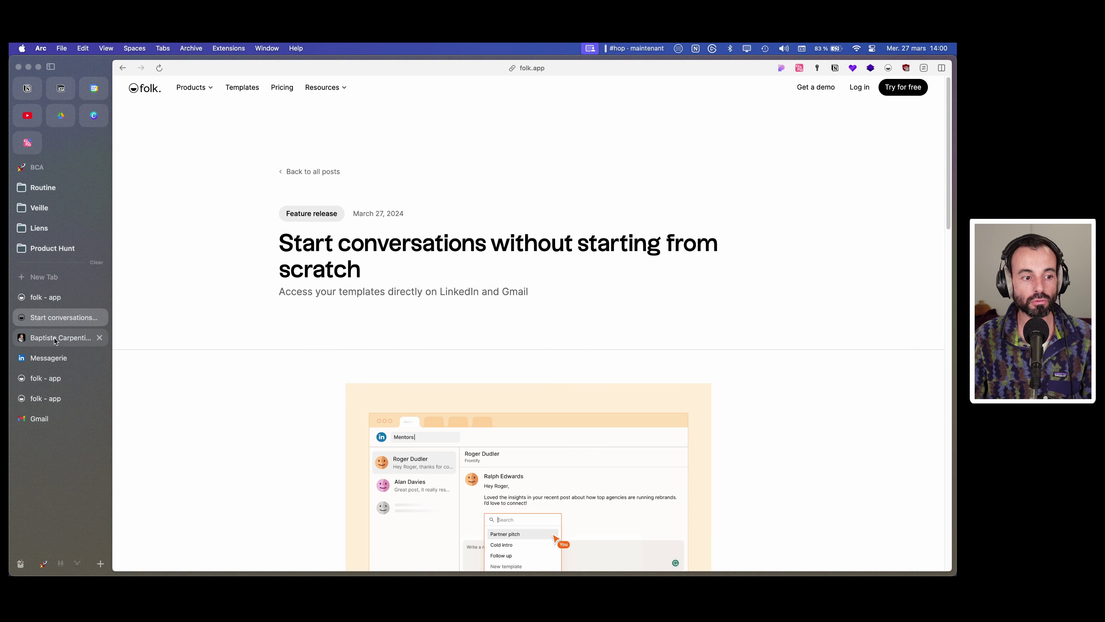
click(38, 354)
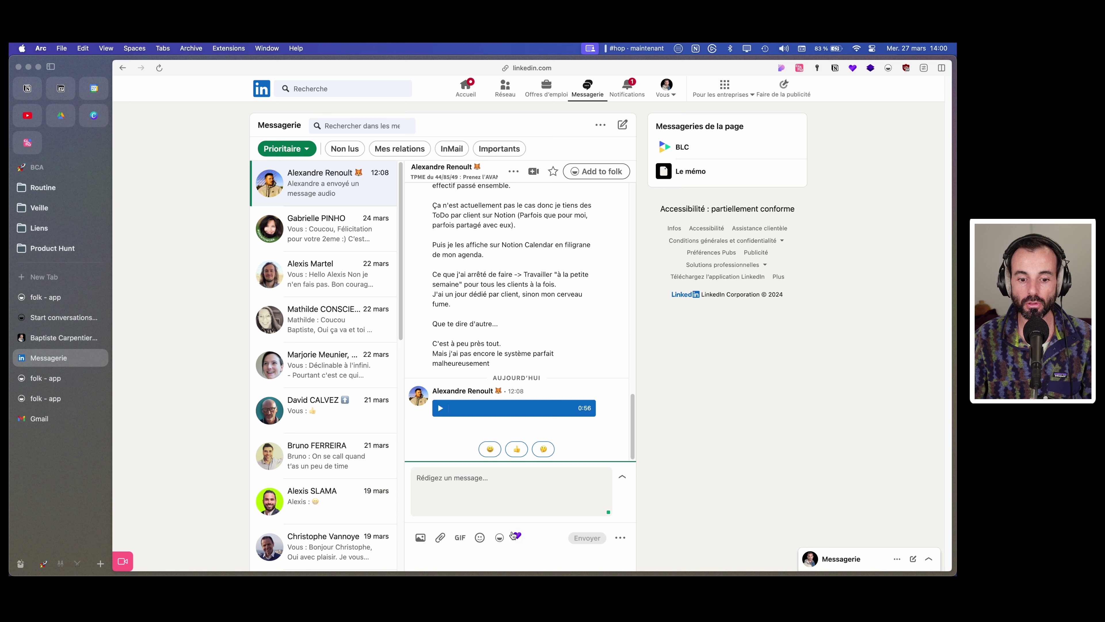
click(500, 537)
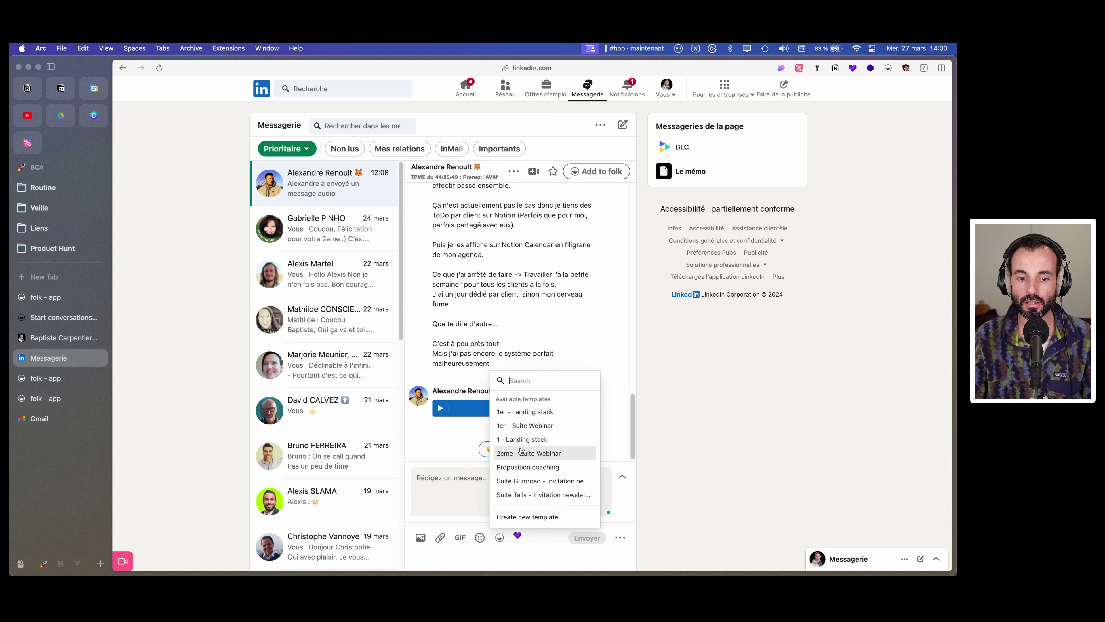
click(528, 467)
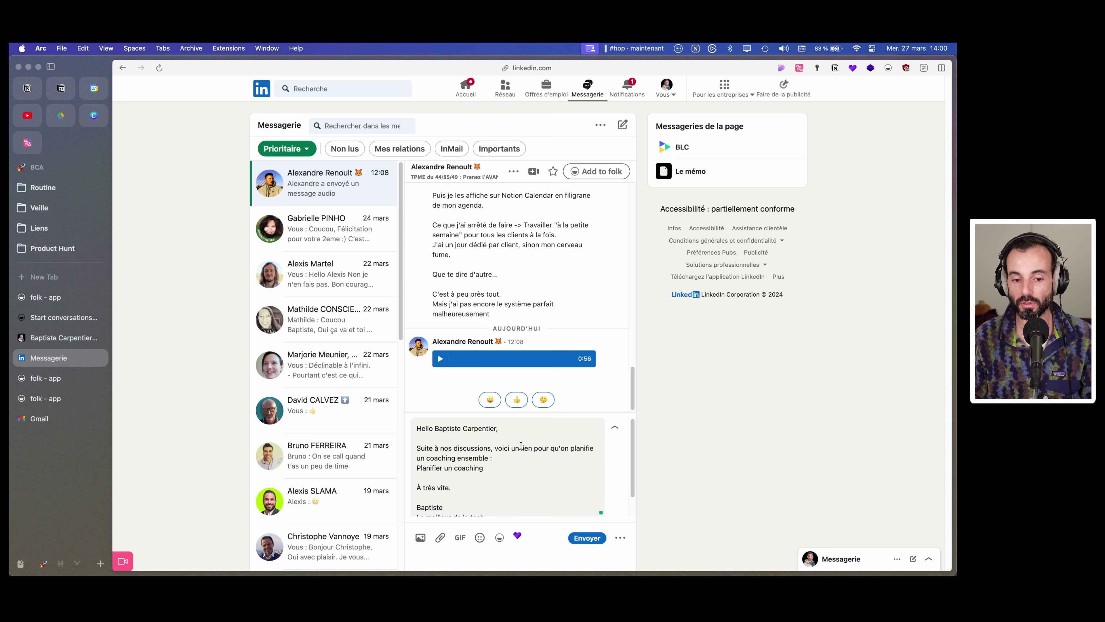
key(super+a)
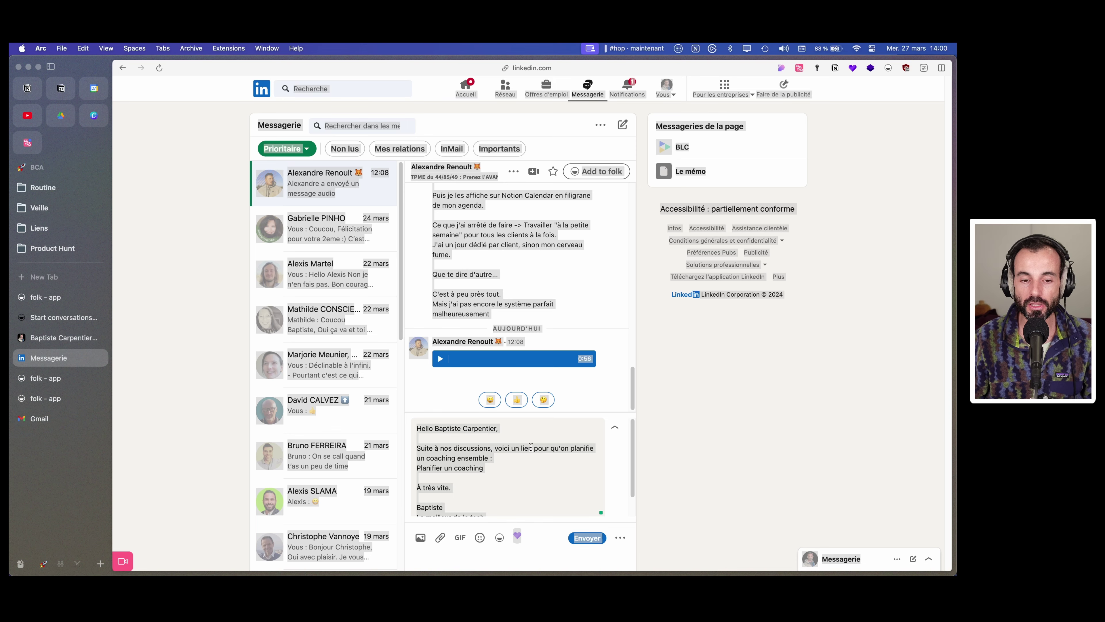
click(536, 461)
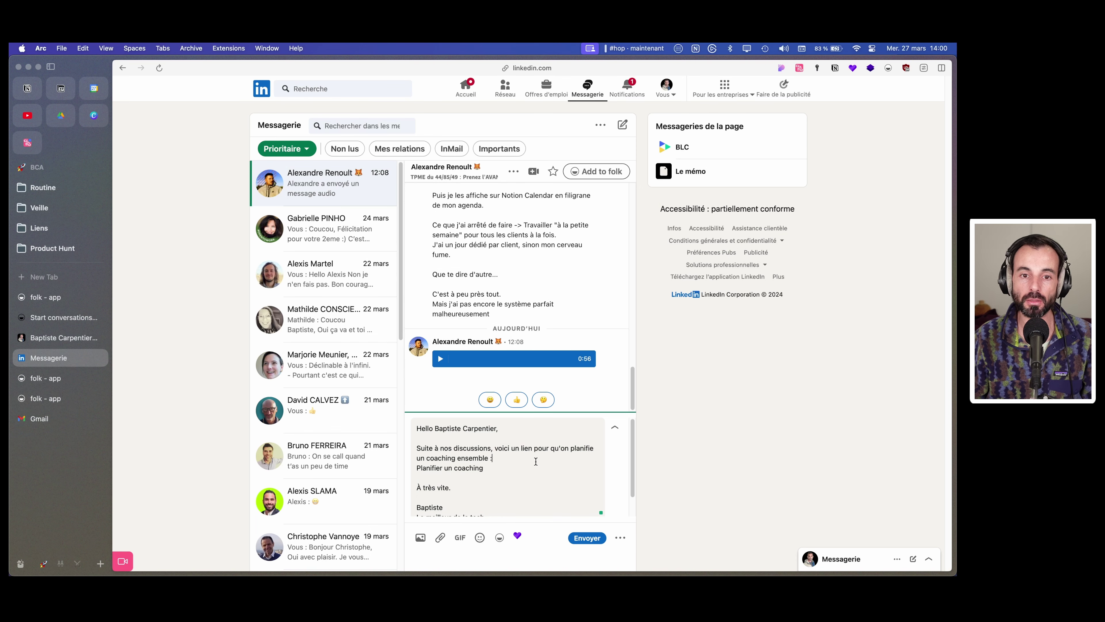